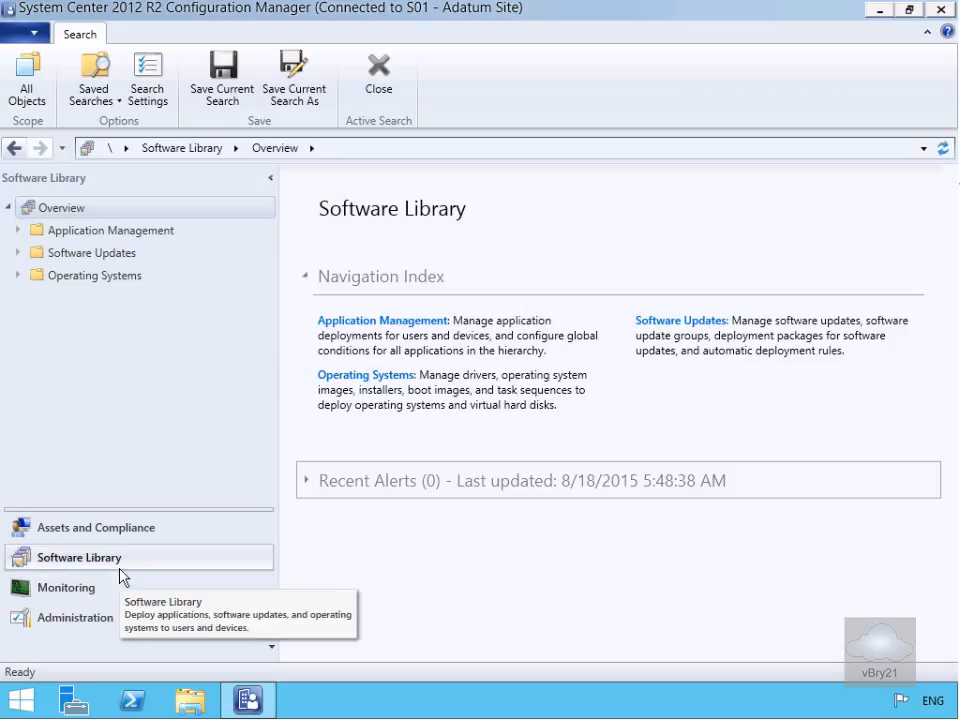
- Start a driver import for the Operating Systems Drivers node, using all drivers from the source folder \\lon-cfg\Software\Drivers\HyperVx64
{"action": "left_click", "coordinate": [77, 285]}
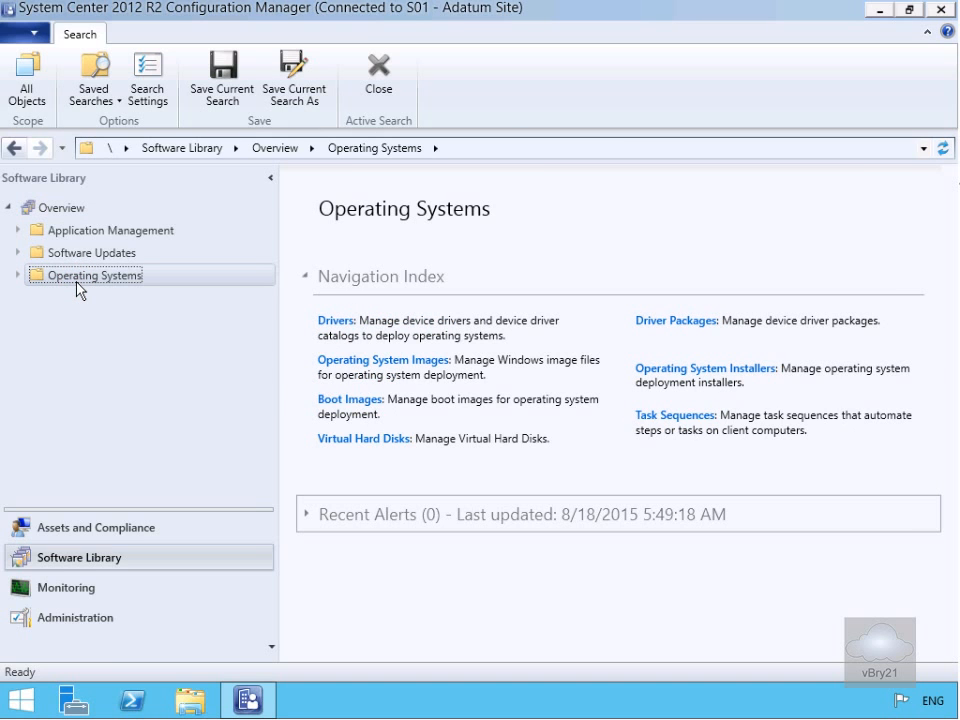
{"action": "left_click", "coordinate": [18, 277]}
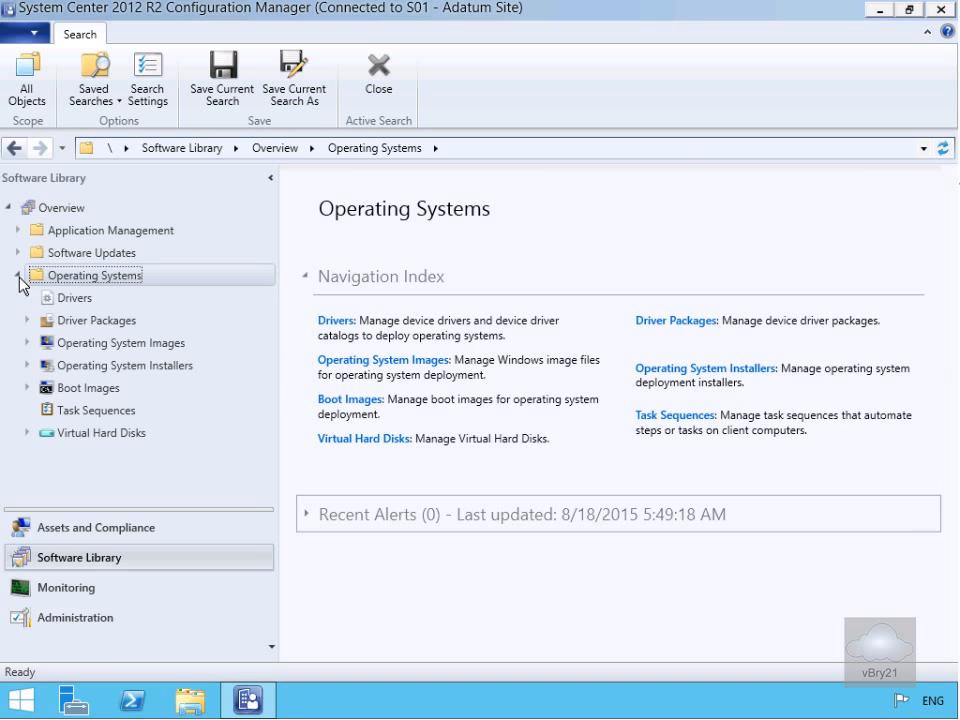
{"action": "left_click", "coordinate": [64, 302]}
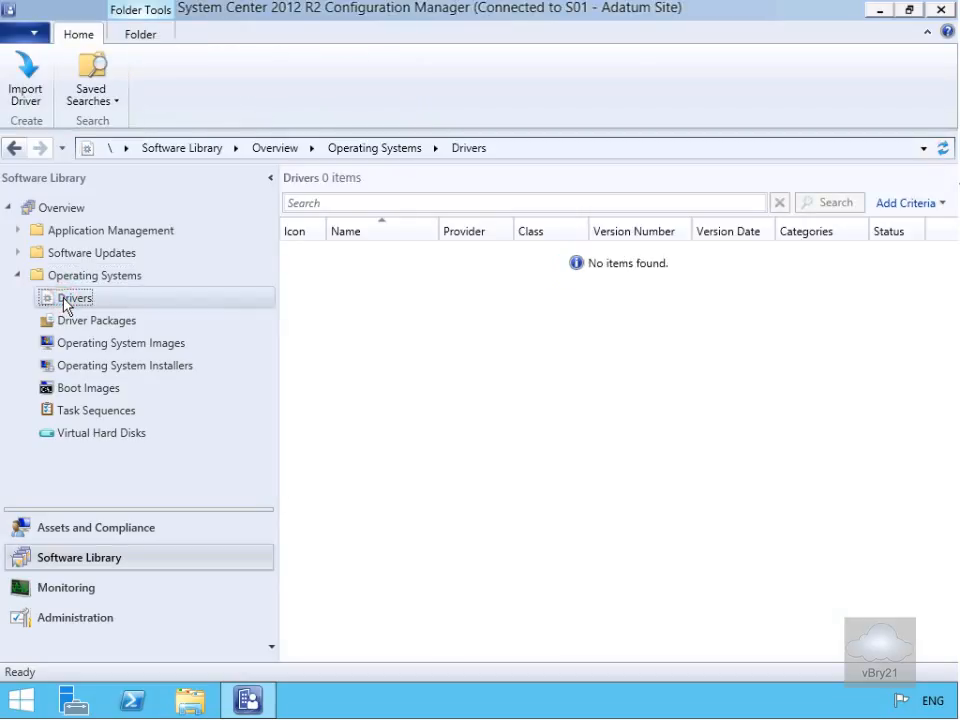
{"action": "right_click", "coordinate": [64, 304]}
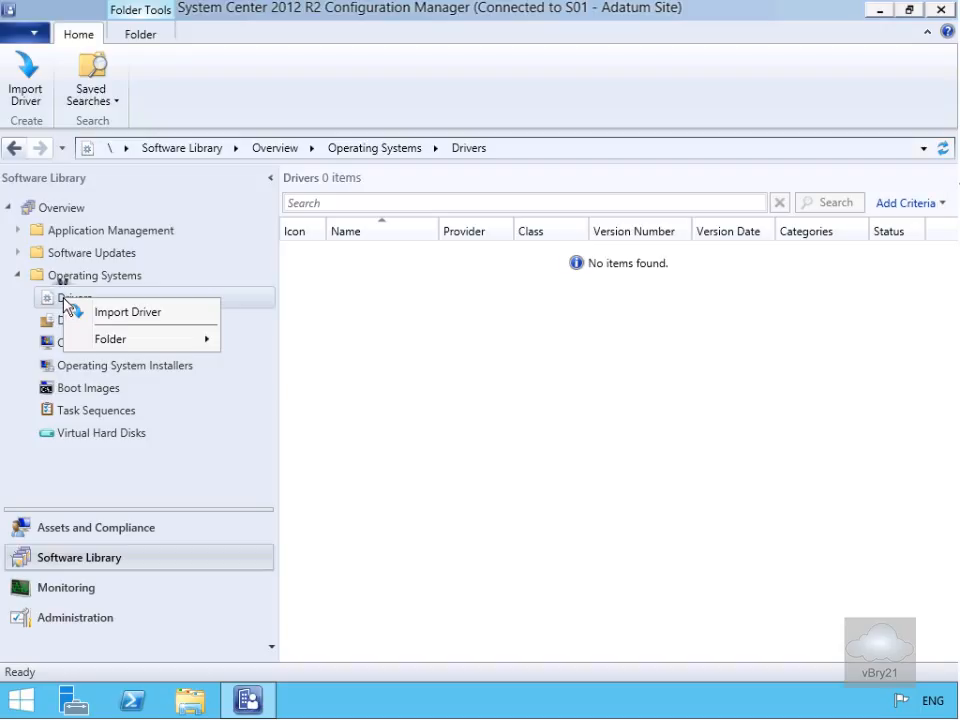
{"action": "left_click", "coordinate": [117, 314]}
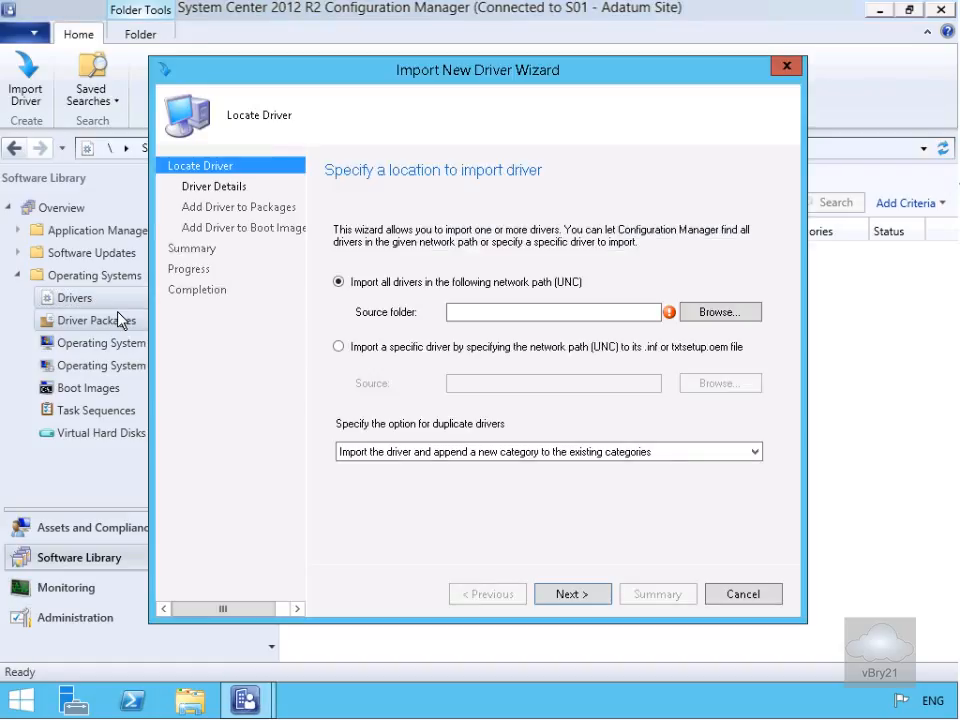
{"action": "left_click", "coordinate": [694, 316]}
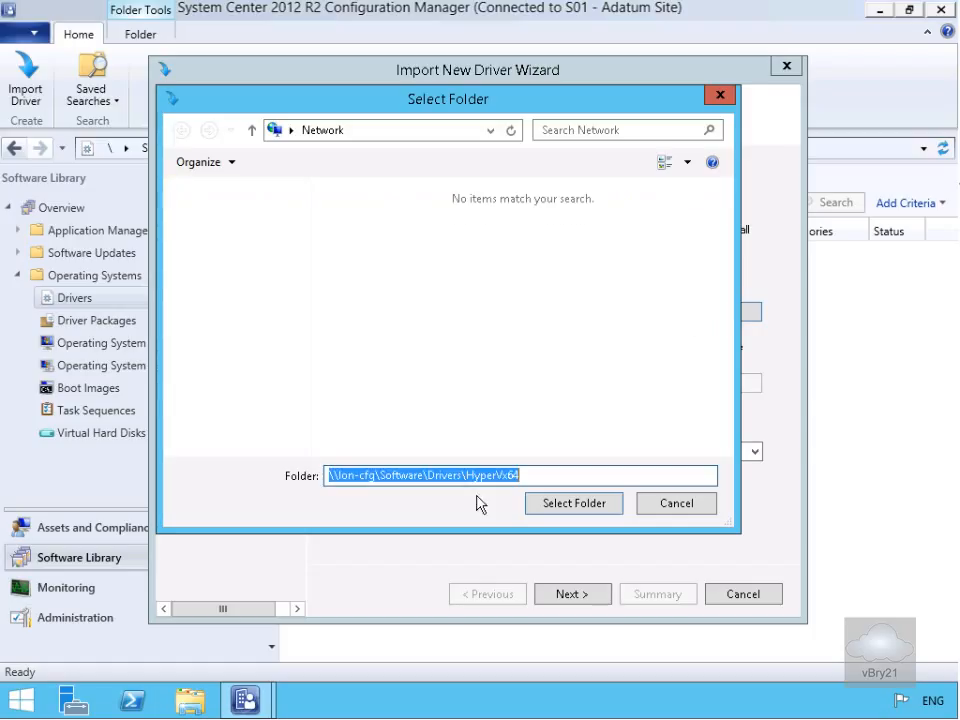
{"action": "left_click", "coordinate": [588, 505]}
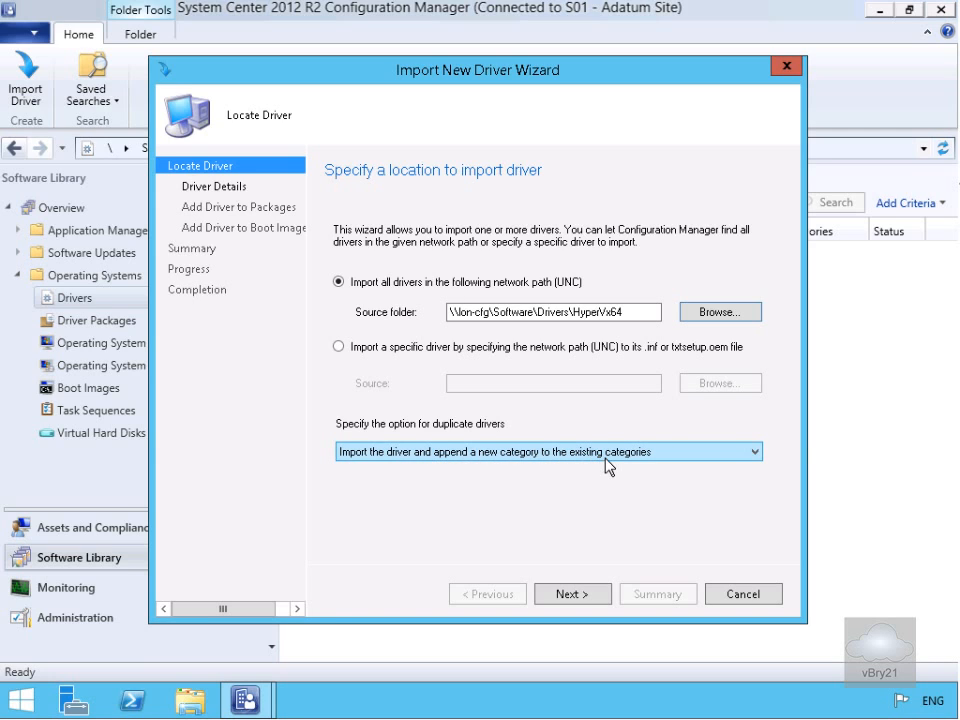
{"action": "left_click", "coordinate": [605, 594]}
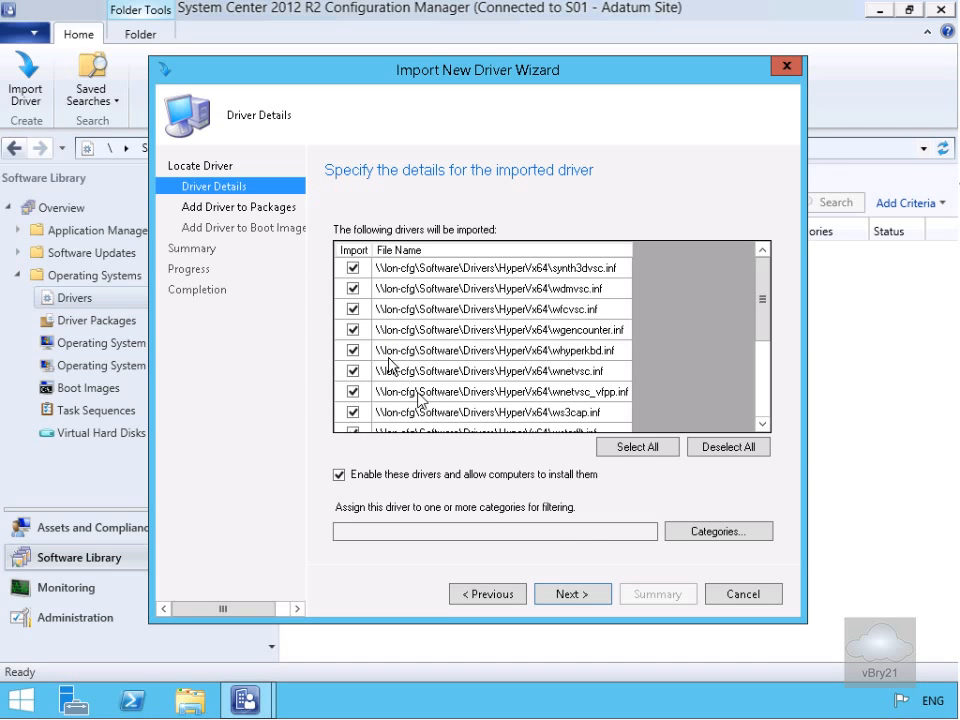
- Create the administrative categories "64-bit Drivers" and "Hyper-V Drivers" and assign both to the imported drivers
{"action": "left_click", "coordinate": [685, 541]}
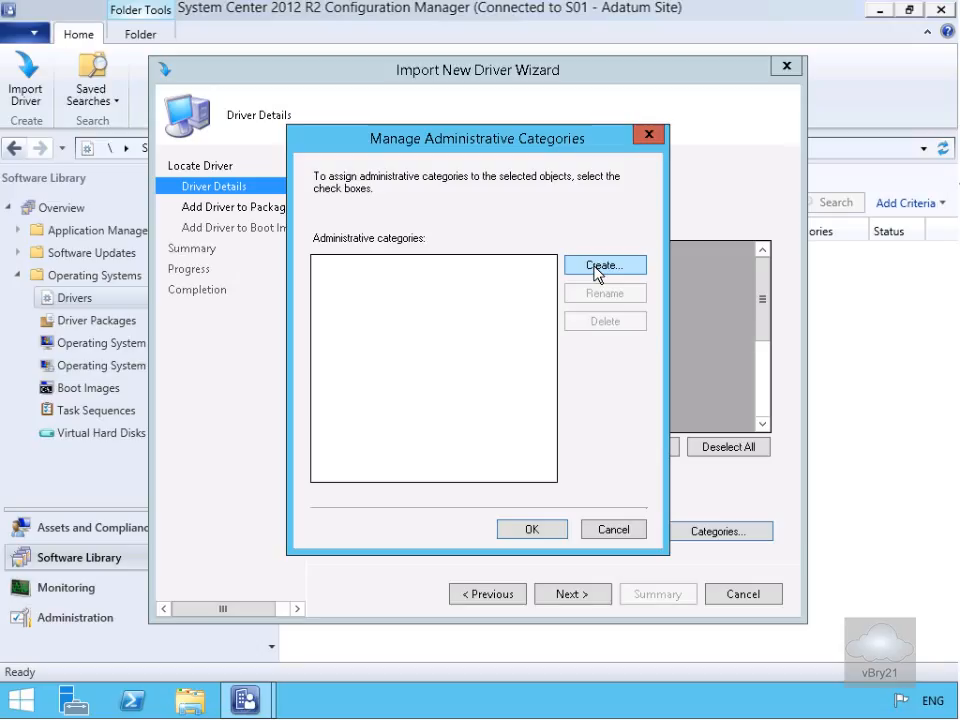
{"action": "left_click", "coordinate": [598, 268]}
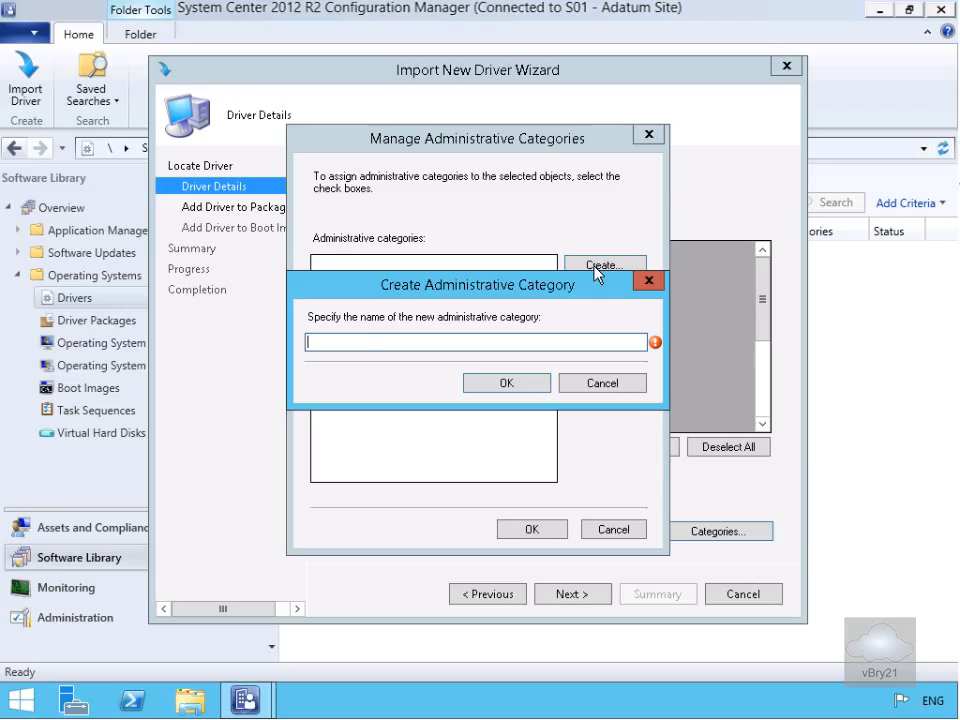
{"action": "type", "text": "64-bit Drivers"}
{"action": "left_click", "coordinate": [481, 382]}
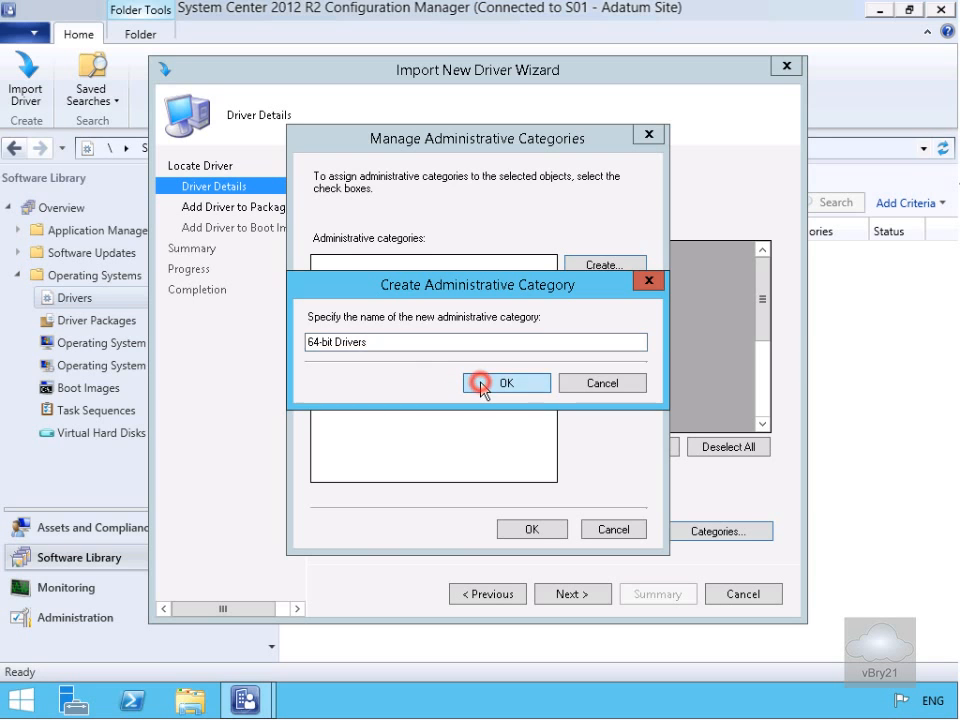
{"action": "left_click", "coordinate": [592, 266]}
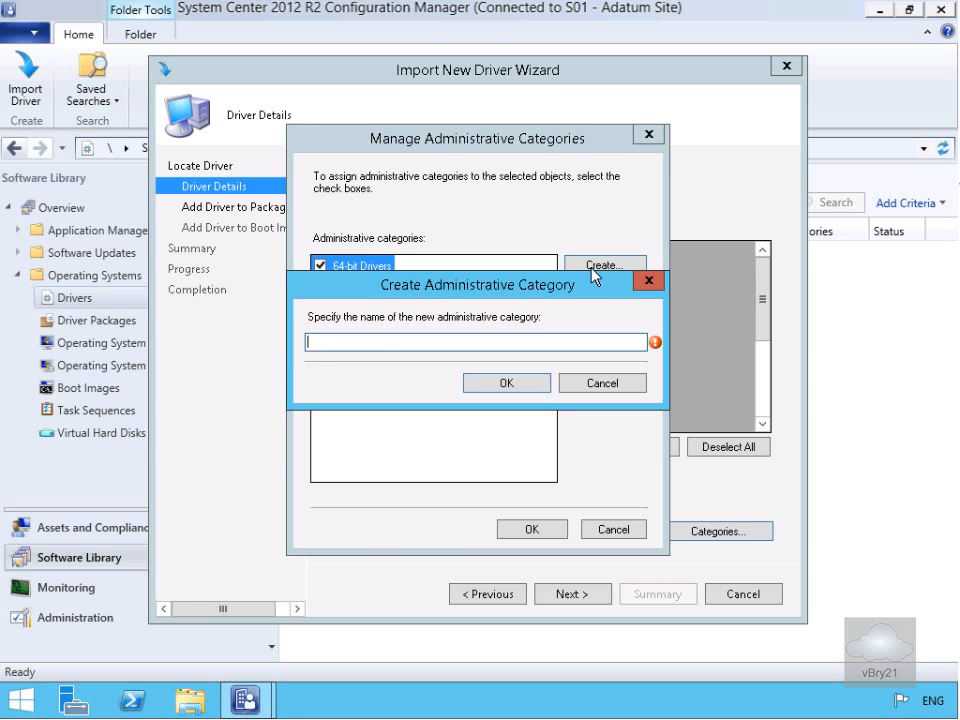
{"action": "type", "text": "Hyper-V Drivers"}
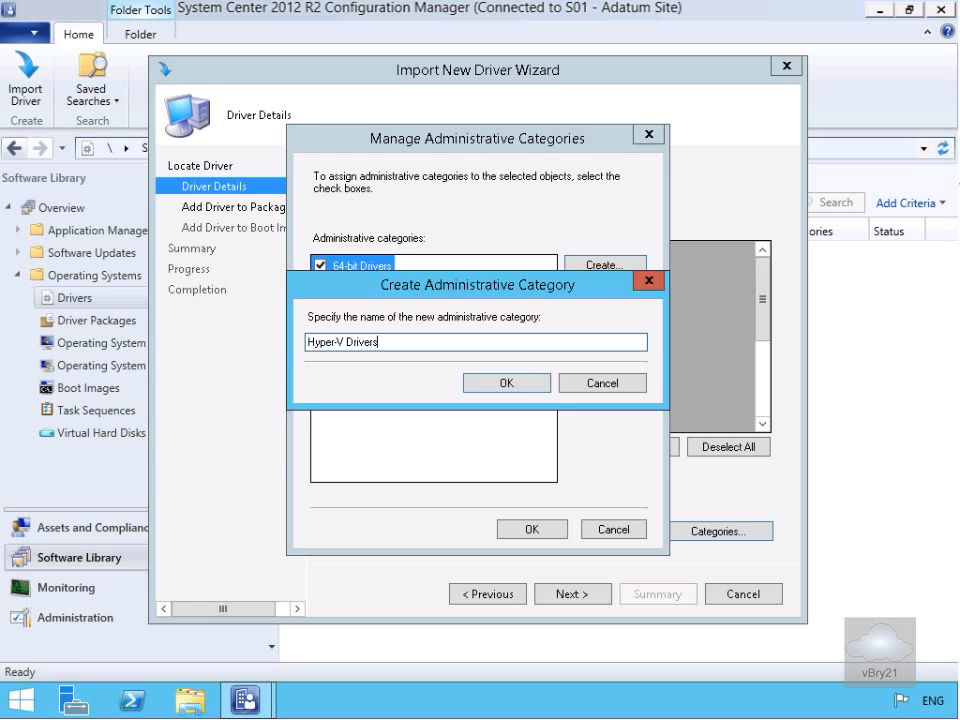
{"action": "left_click", "coordinate": [507, 383]}
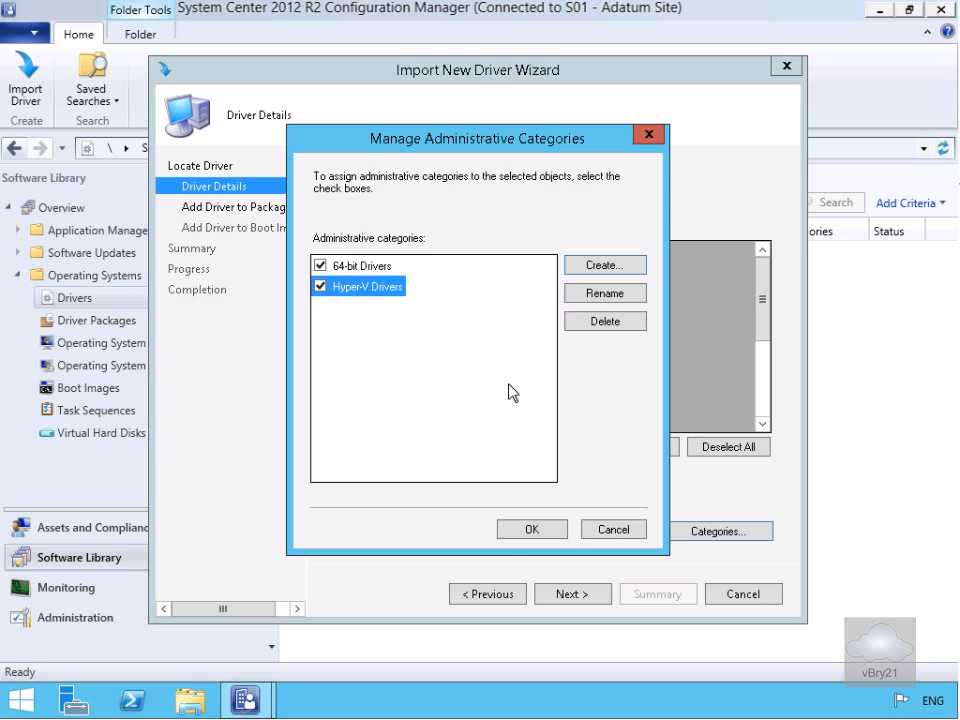
{"action": "left_click", "coordinate": [547, 530]}
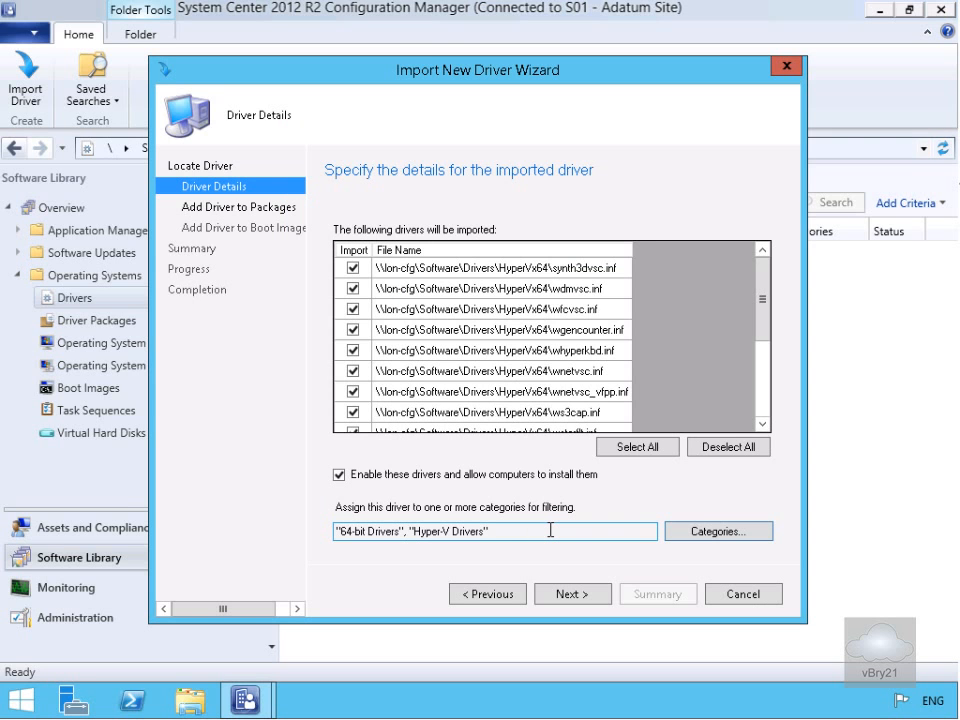
{"action": "left_click", "coordinate": [556, 596]}
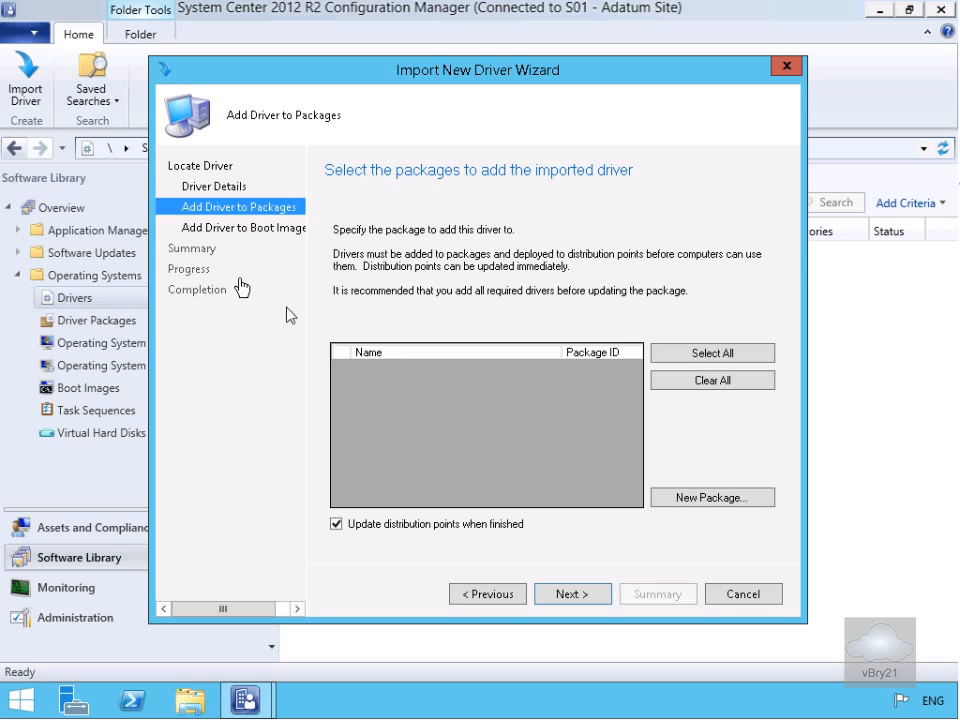
- Add the imported drivers to a new driver package named "Hyper-V Drivers" with the path \\lon-cfg\e$\Source\drivers
{"action": "left_click", "coordinate": [688, 499]}
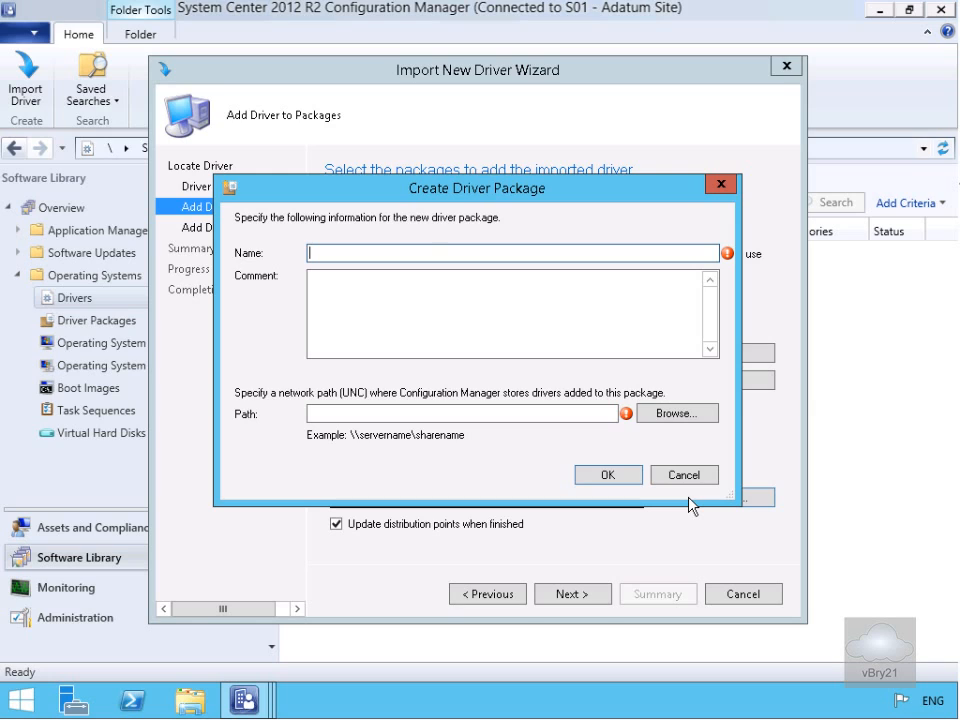
{"action": "type", "text": "Hyper-V Drivers"}
{"action": "key", "text": "Tab"}
{"action": "key", "text": "Tab"}
{"action": "type", "text": "\\lon-cfg\\e$\\Source\\drivers"}
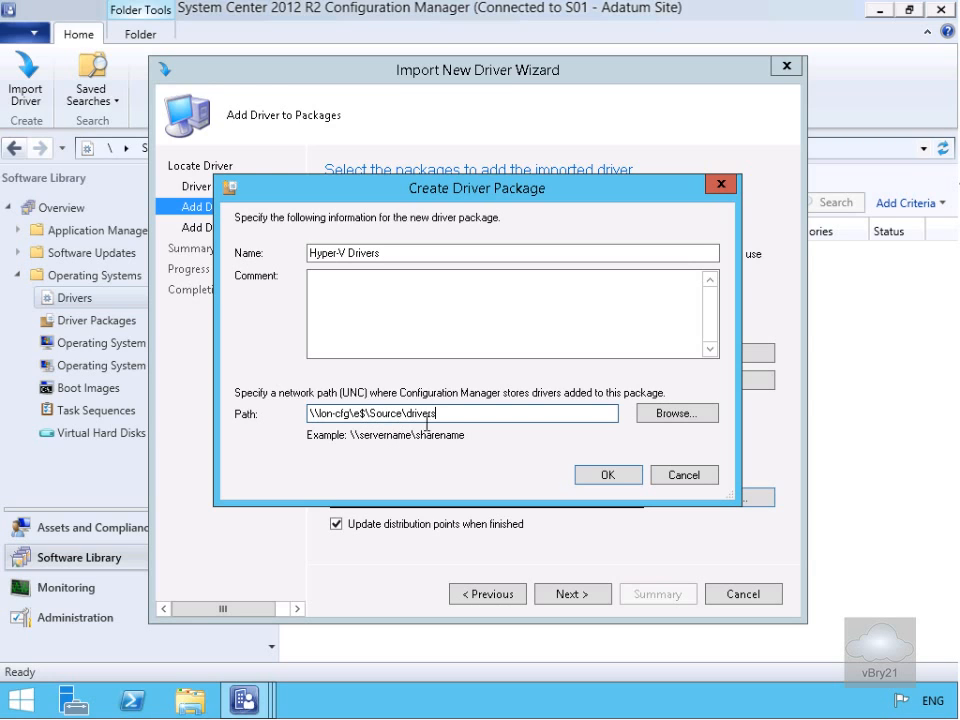
{"action": "left_click", "coordinate": [605, 478]}
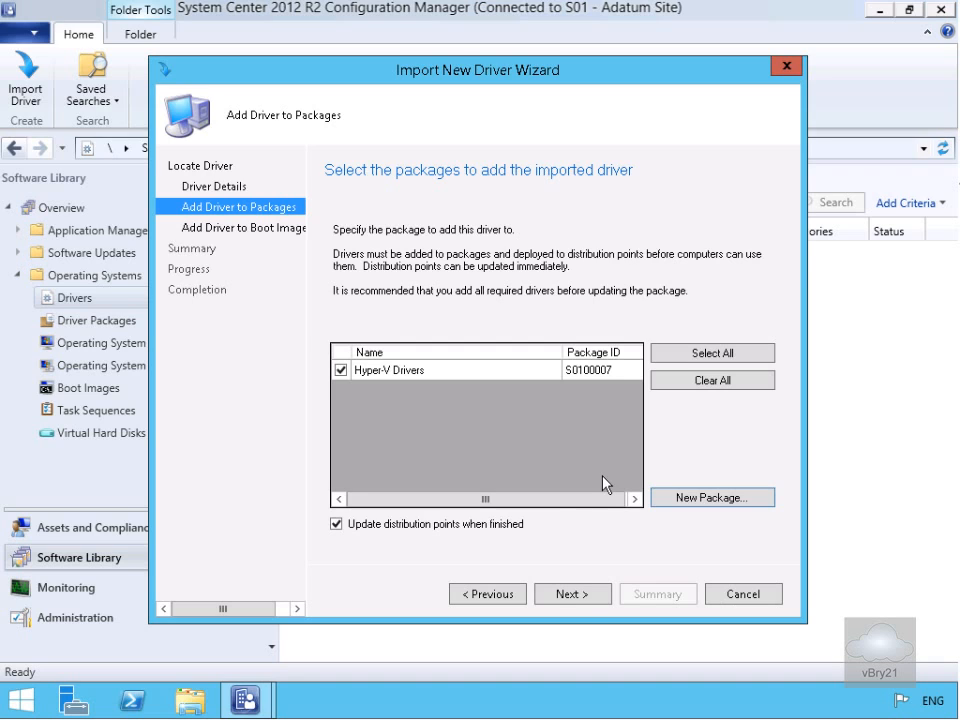
{"action": "left_click", "coordinate": [589, 600]}
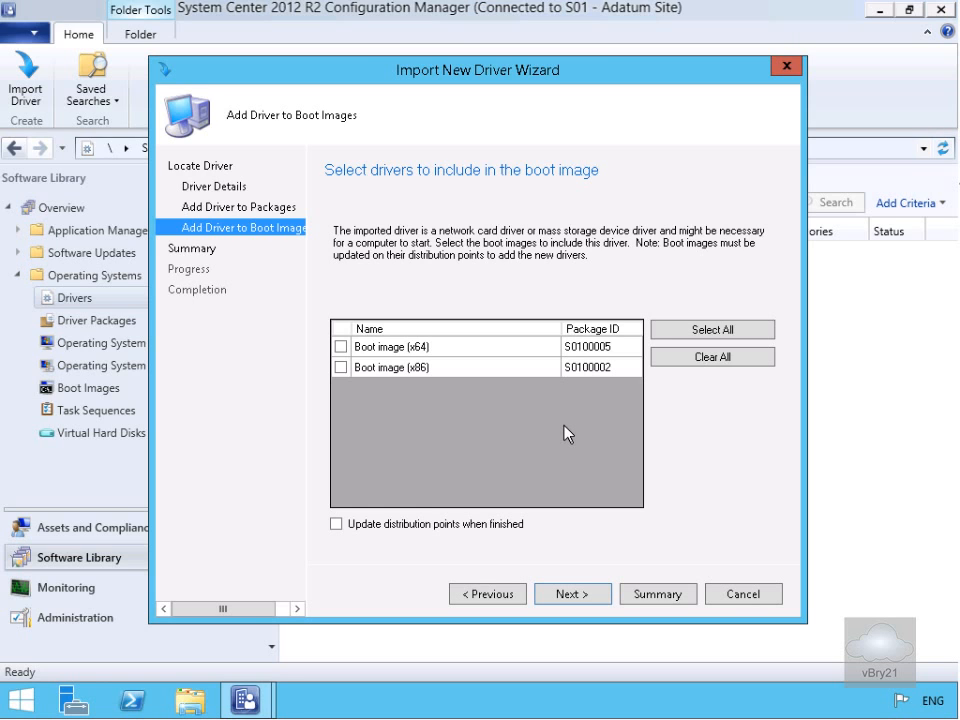
- Complete the driver import without adding the drivers to any boot image, and close the wizard
{"action": "left_click", "coordinate": [580, 594]}
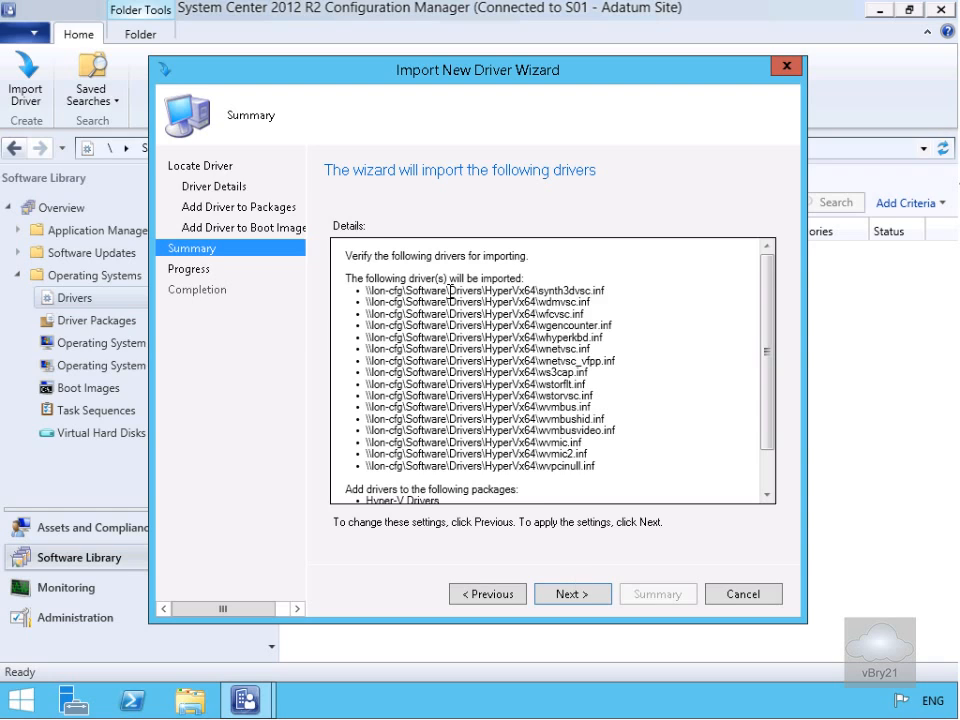
{"action": "left_click", "coordinate": [552, 596]}
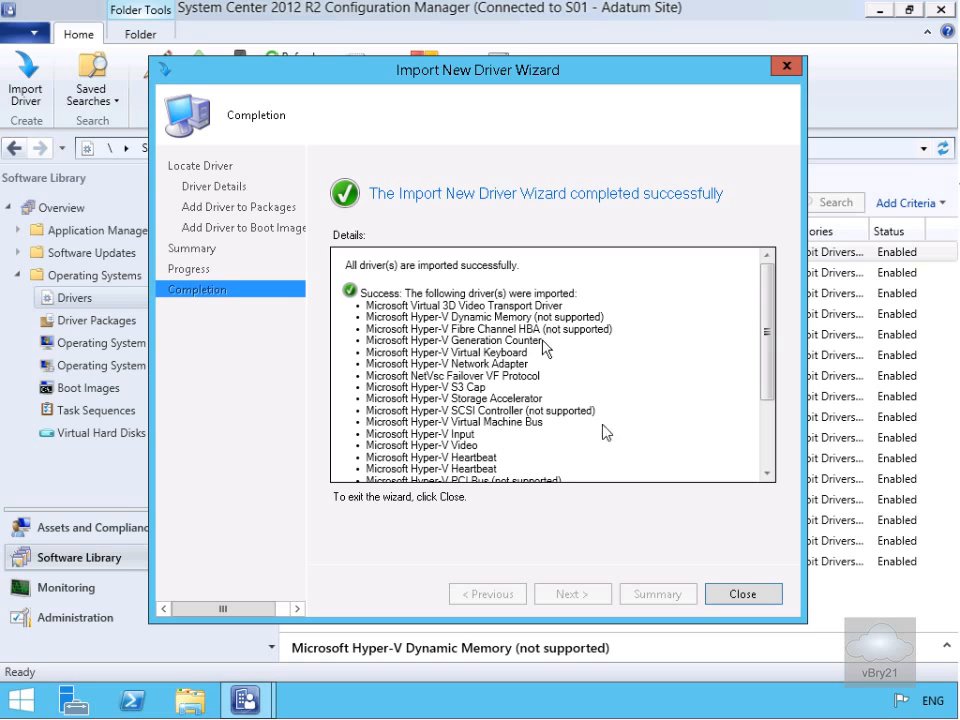
{"action": "left_click", "coordinate": [723, 598]}
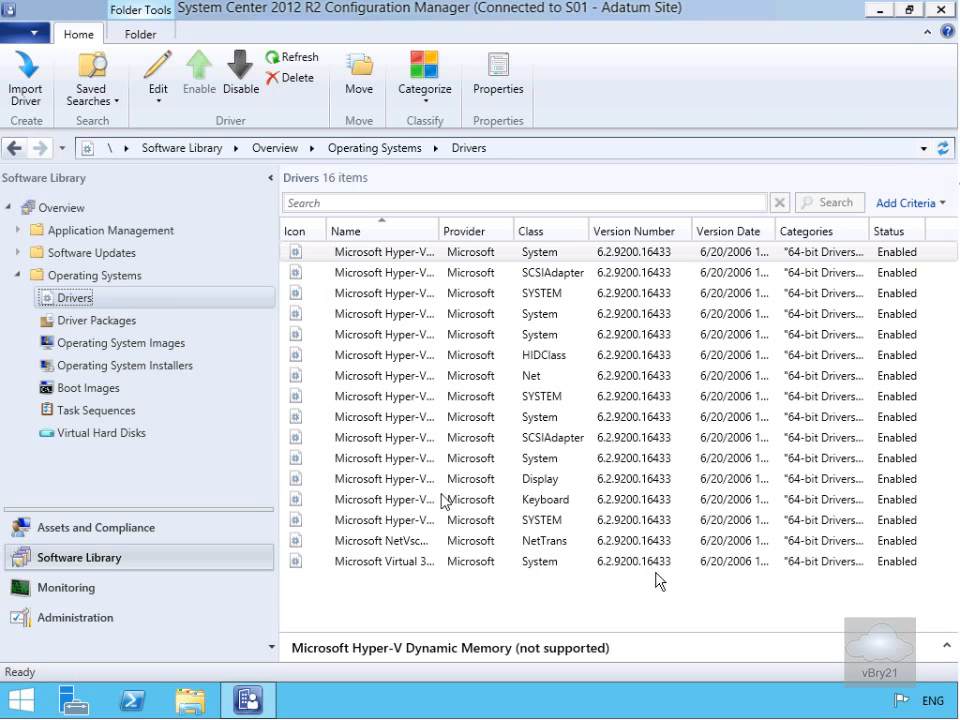
- Distribute the Hyper-V Drivers driver package to the LON-CFG.ADATUM.COM distribution point and close the completed wizard
{"action": "left_click", "coordinate": [125, 322]}
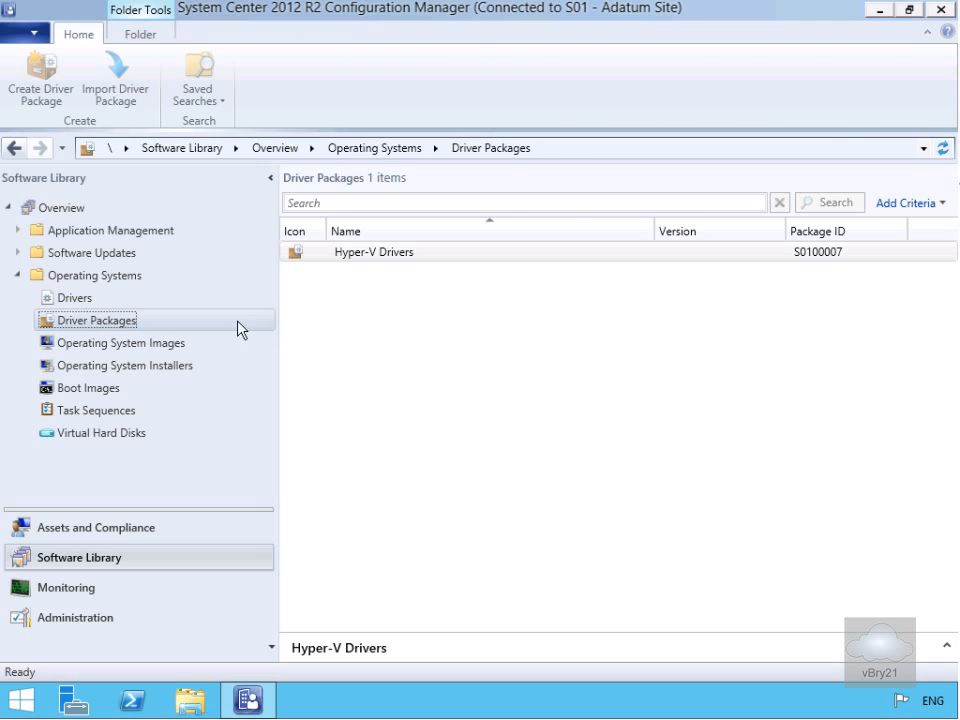
{"action": "left_click", "coordinate": [360, 262]}
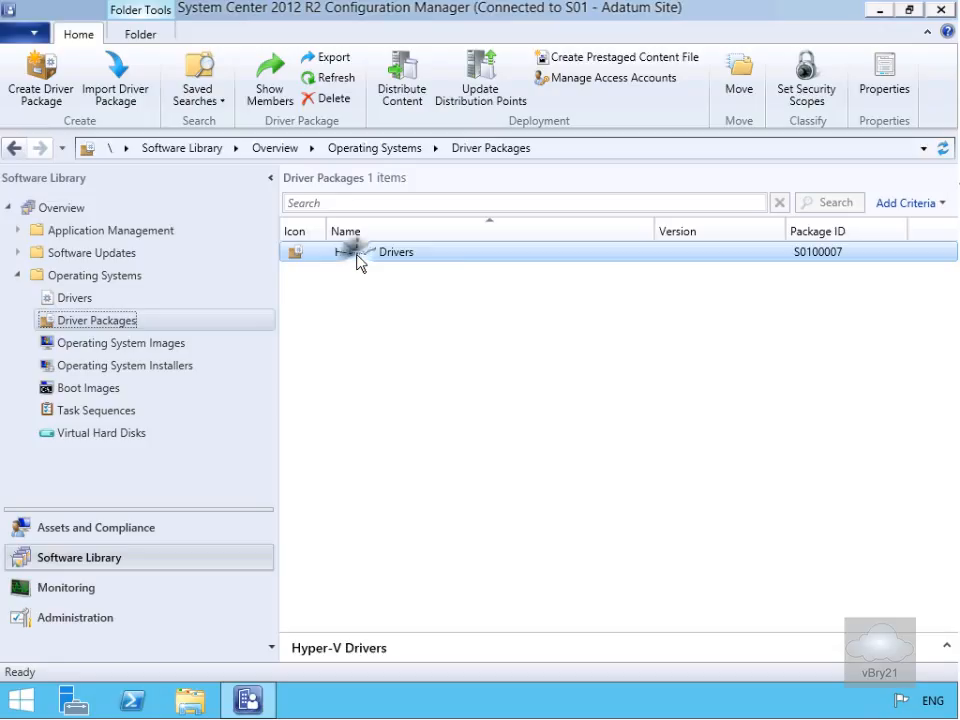
{"action": "right_click", "coordinate": [358, 259]}
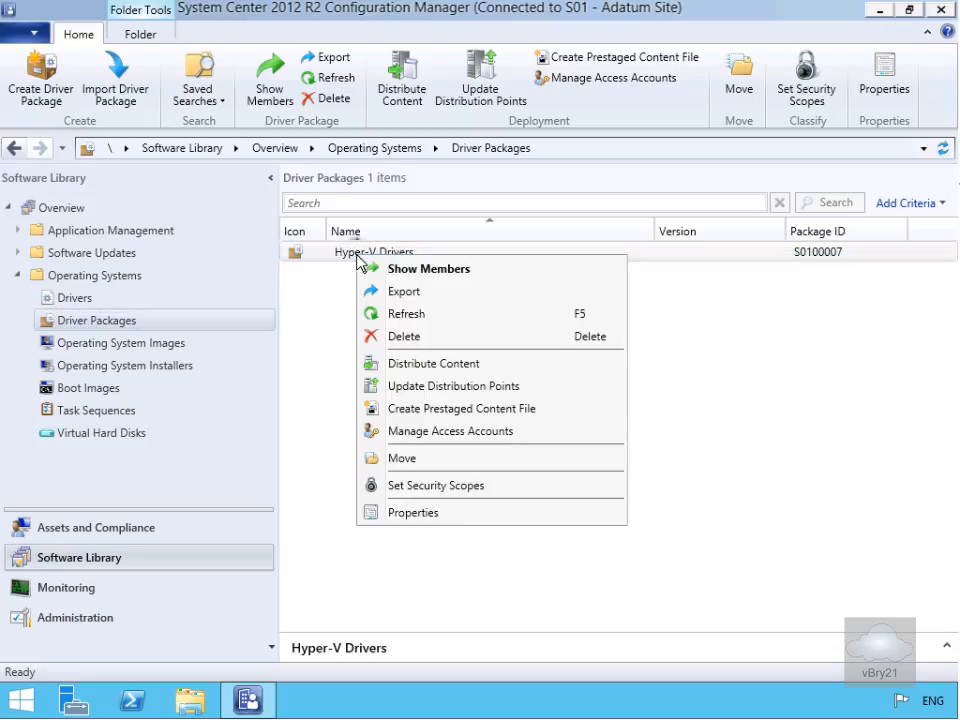
{"action": "left_click", "coordinate": [422, 366]}
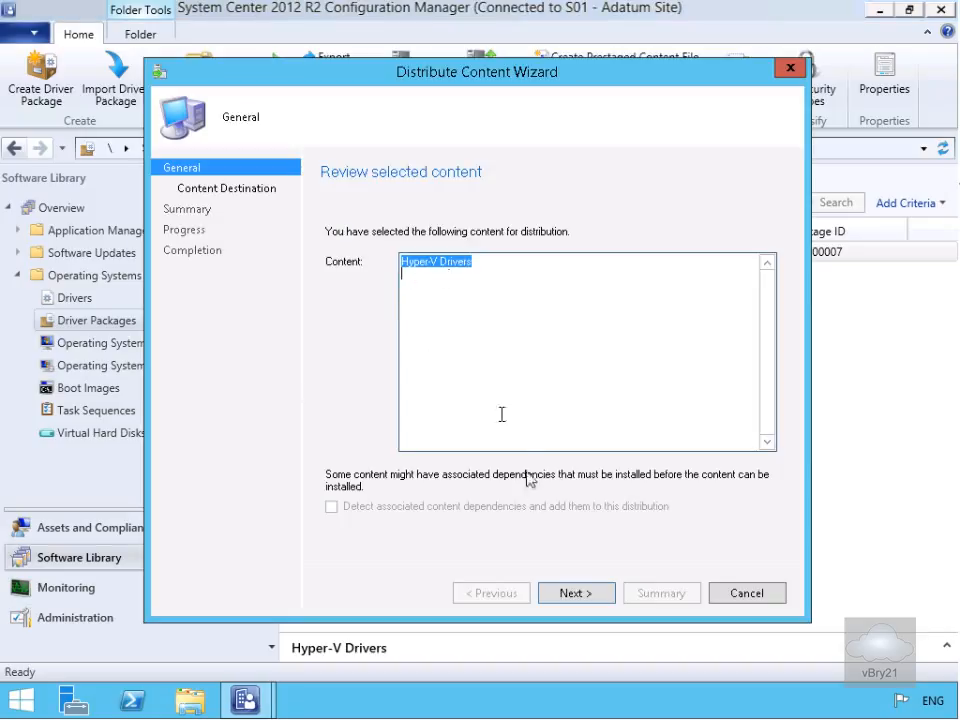
{"action": "left_click", "coordinate": [578, 594]}
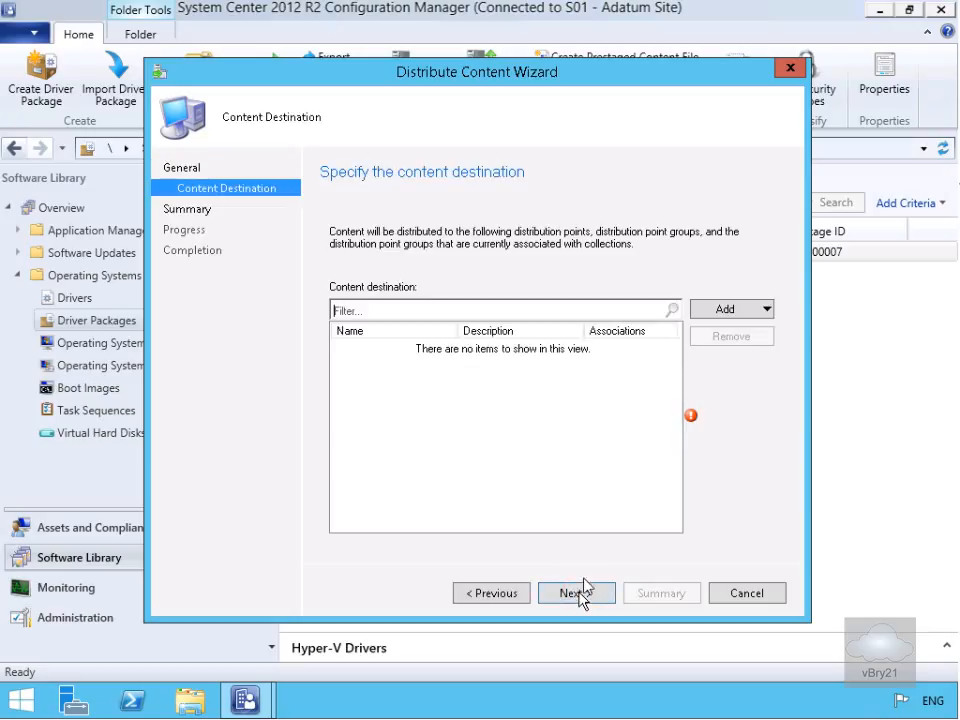
{"action": "left_click", "coordinate": [710, 313]}
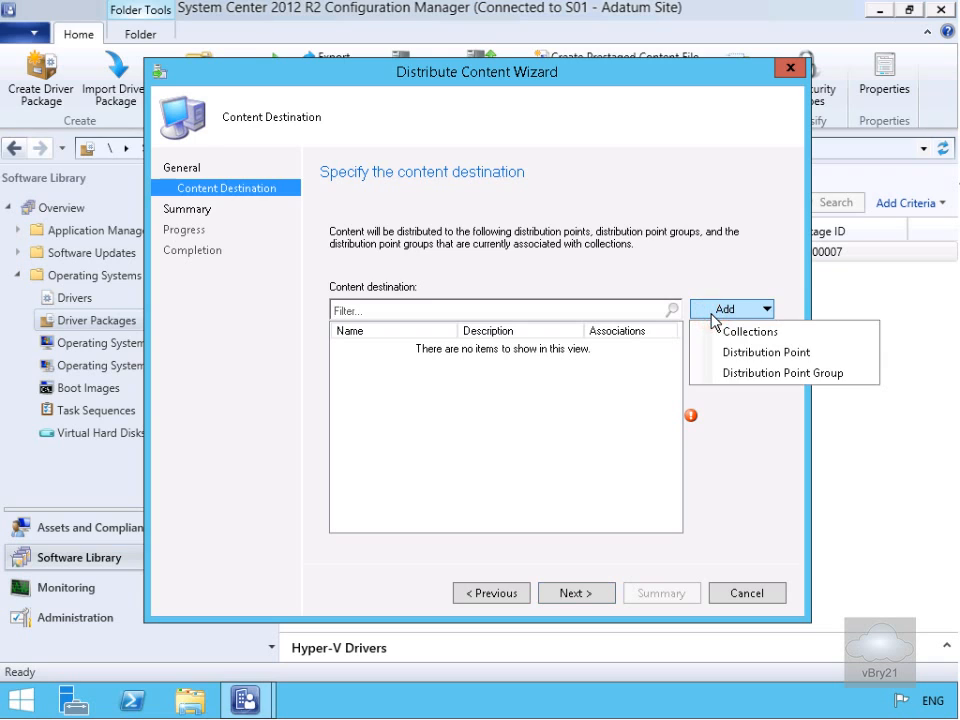
{"action": "left_click", "coordinate": [733, 354]}
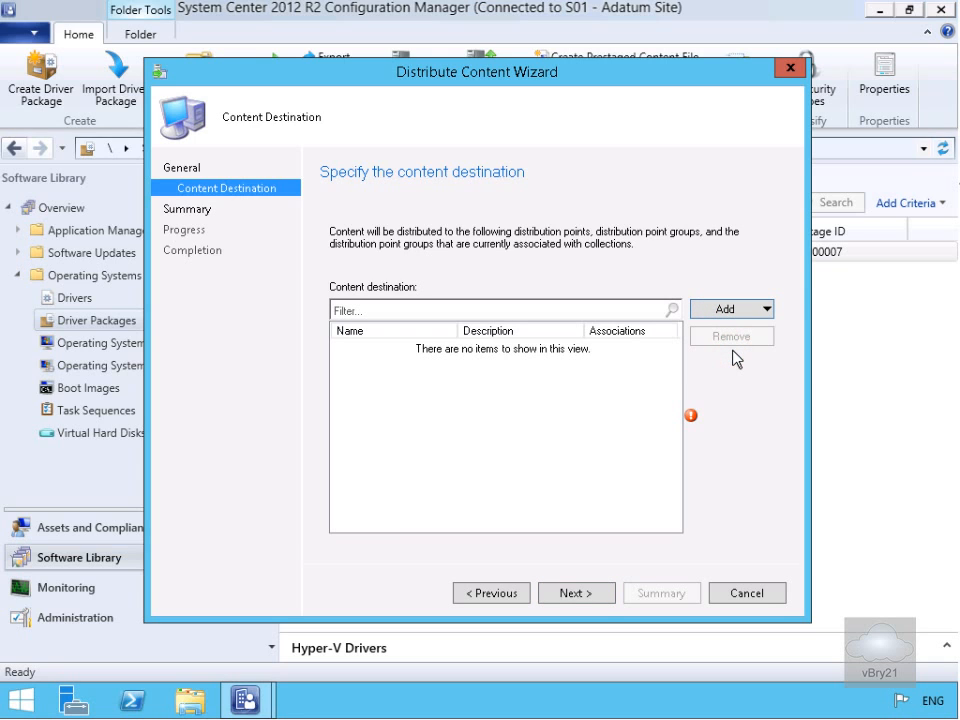
{"action": "left_click", "coordinate": [268, 313]}
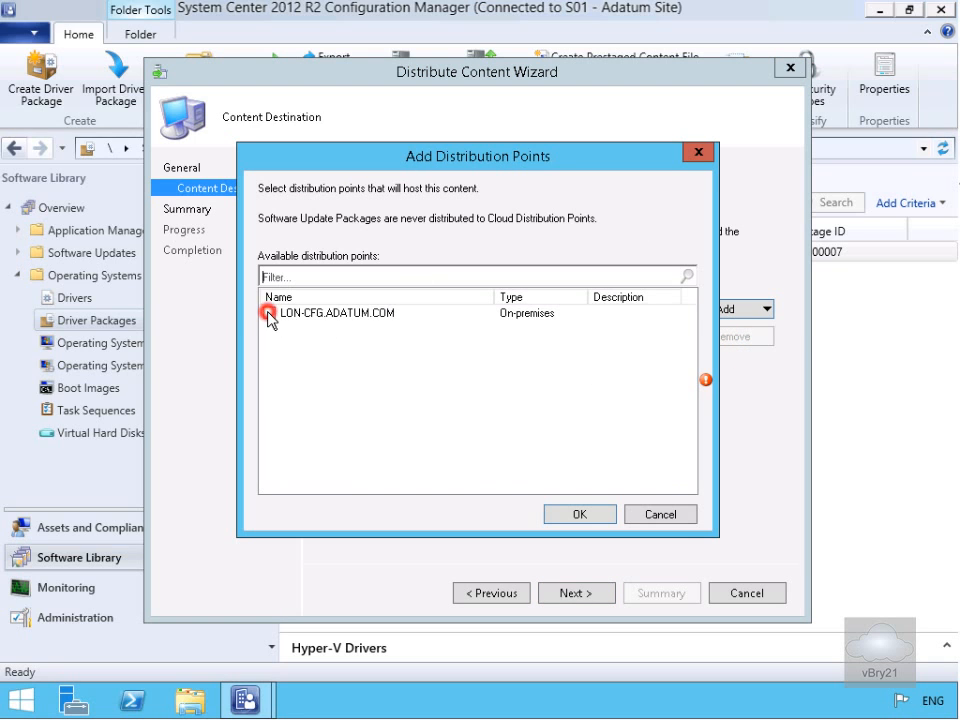
{"action": "left_click", "coordinate": [560, 518]}
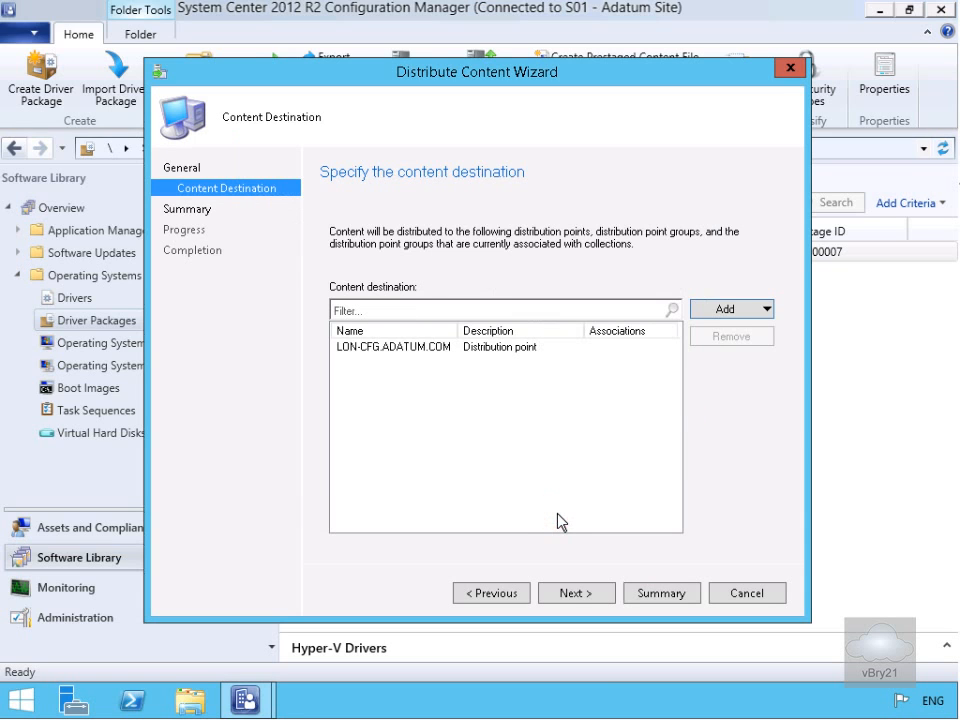
{"action": "left_click", "coordinate": [575, 593]}
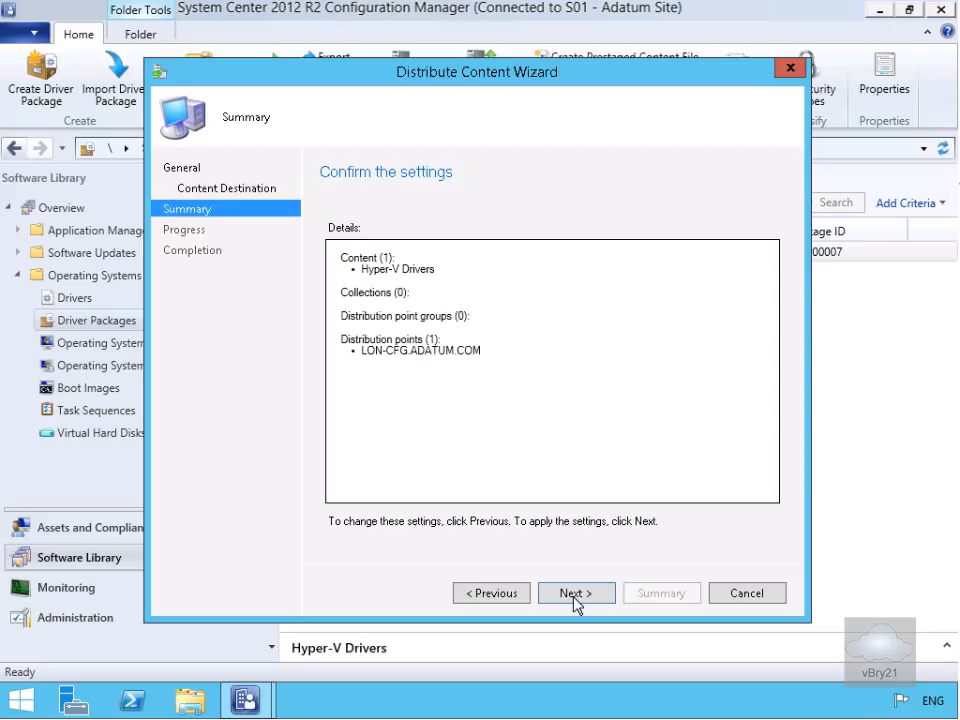
{"action": "left_click", "coordinate": [575, 594]}
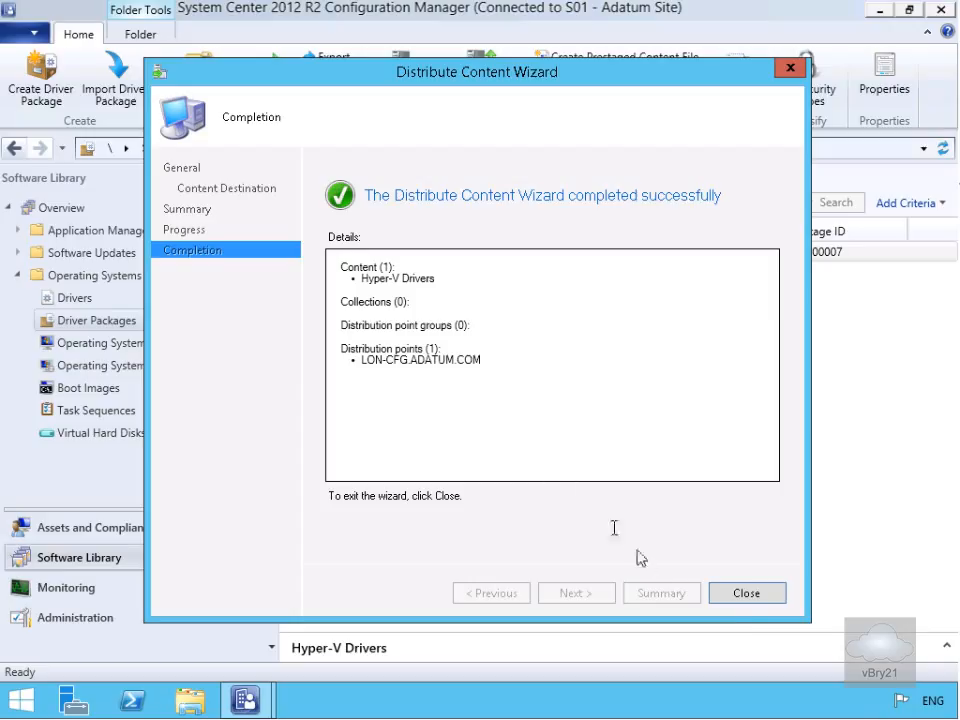
{"action": "left_click", "coordinate": [745, 597]}
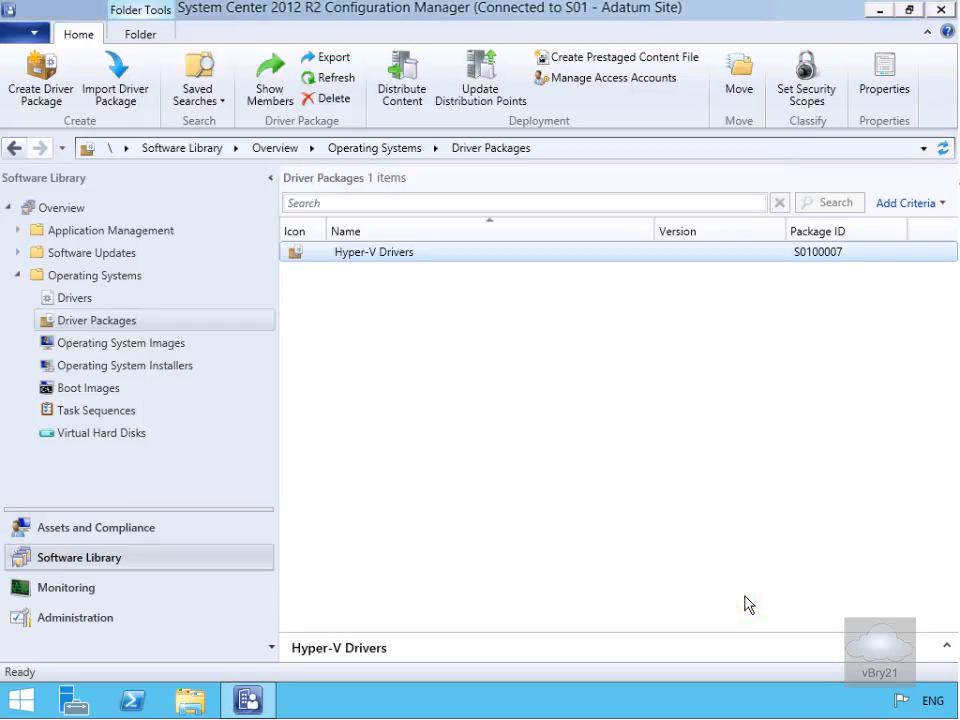